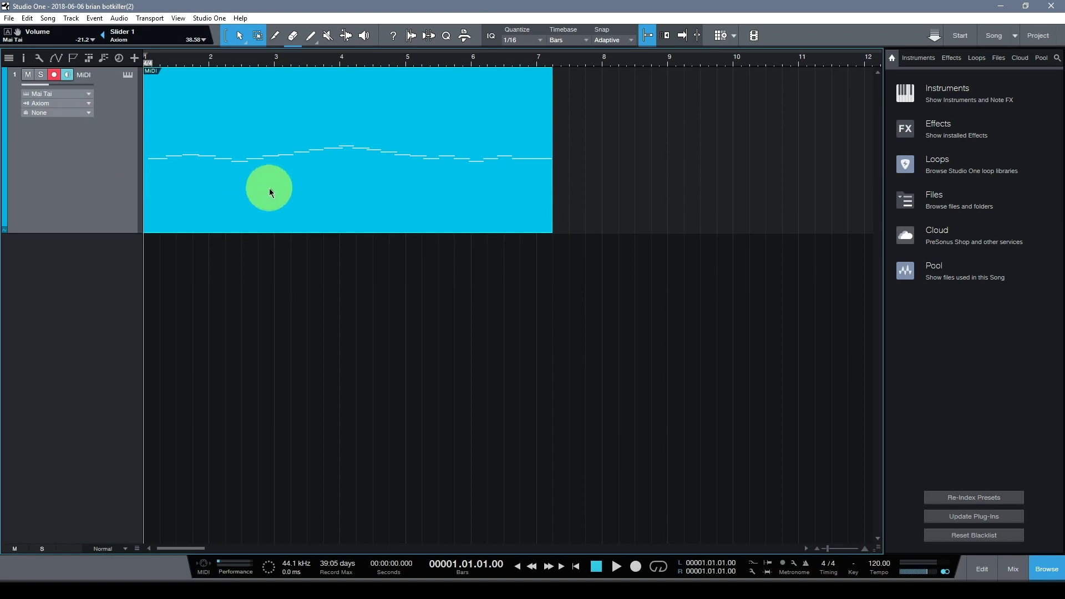
- Open the MIDI part in the Music Editor, make the editor slightly taller, and zoom to show the melody's first six bars
double_click(269, 192)
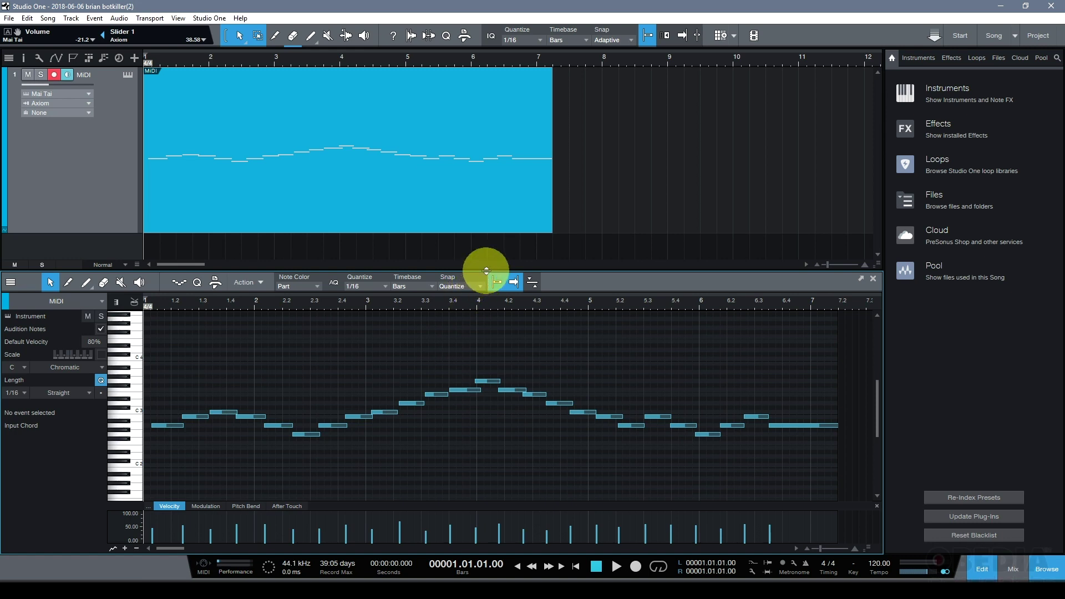
left_click_drag(486, 271, 484, 260)
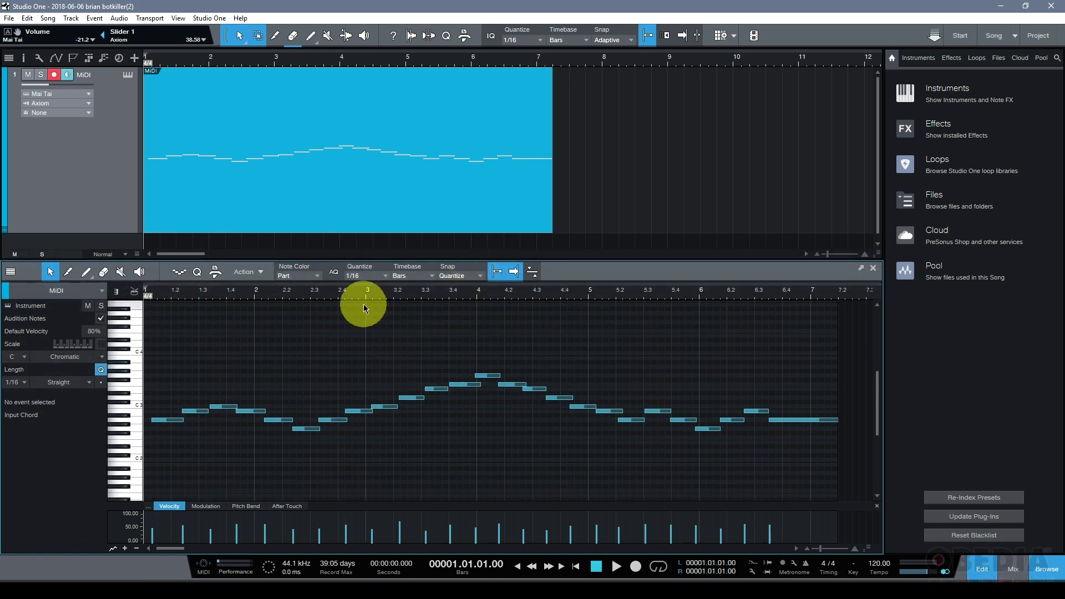
key("e")
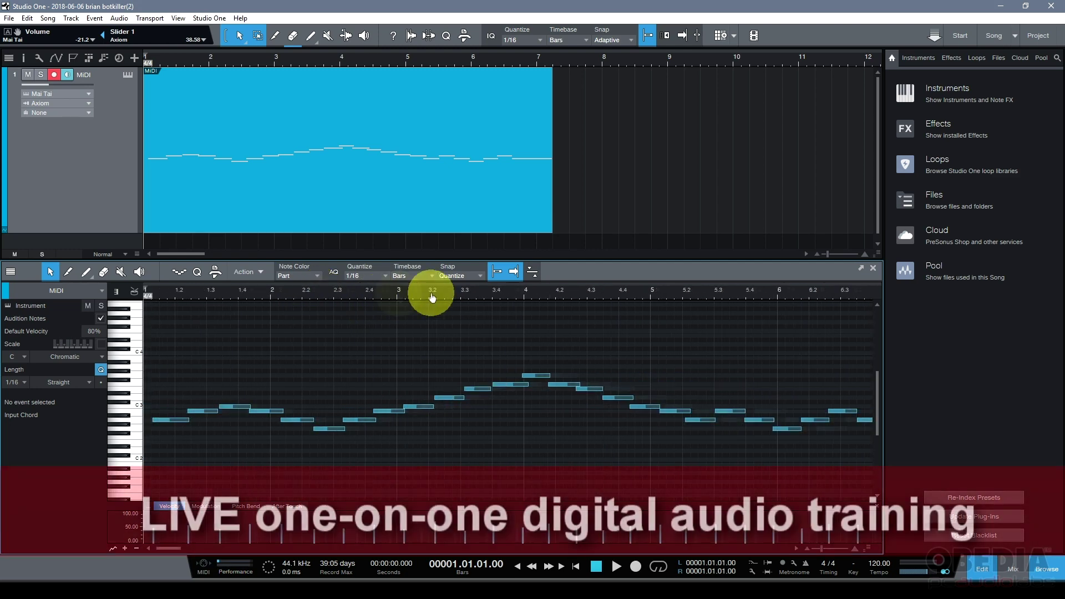
key("w")
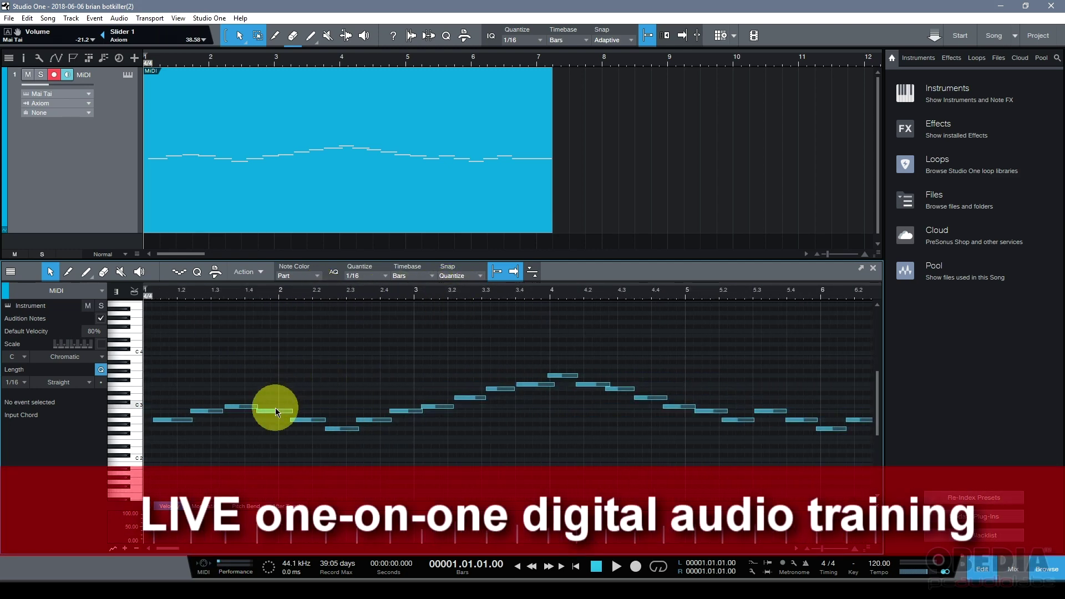
left_click(187, 375)
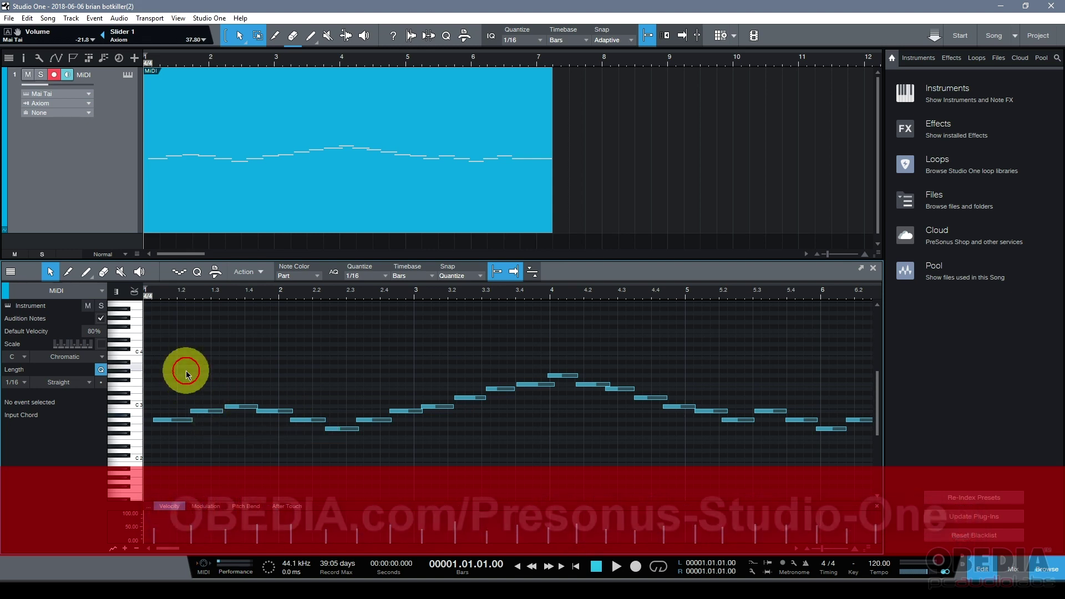
left_click_drag(187, 375, 478, 460)
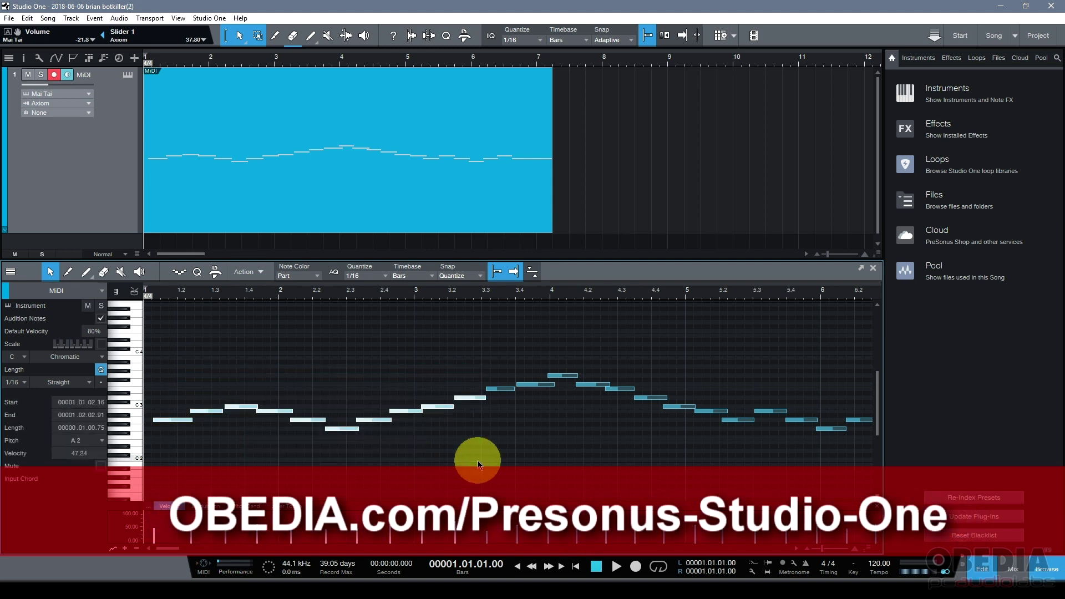
left_click_drag(575, 445, 121, 351)
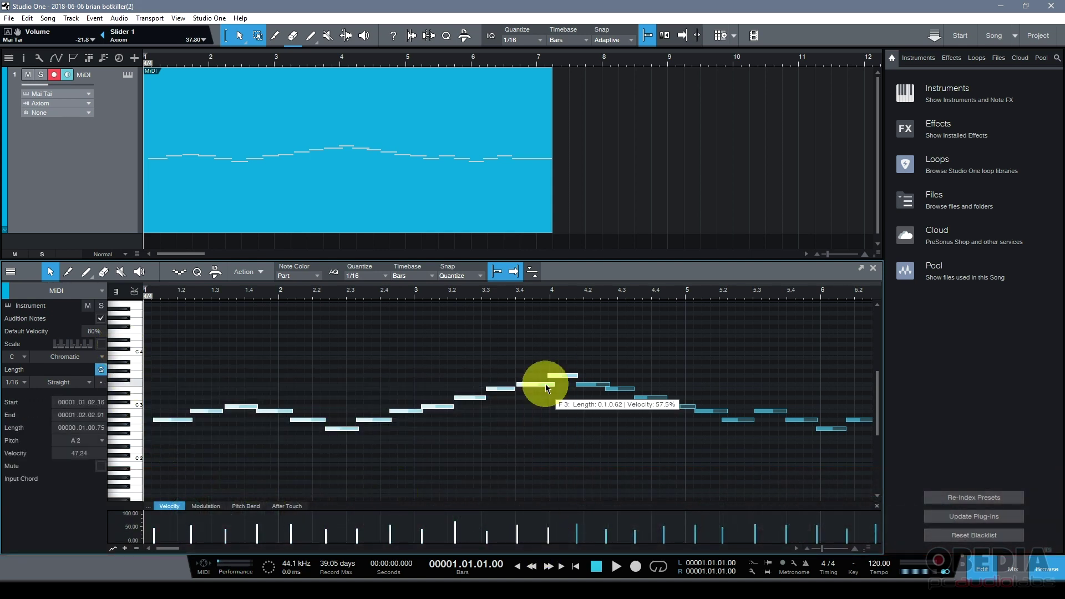
left_click_drag(548, 388, 537, 353)
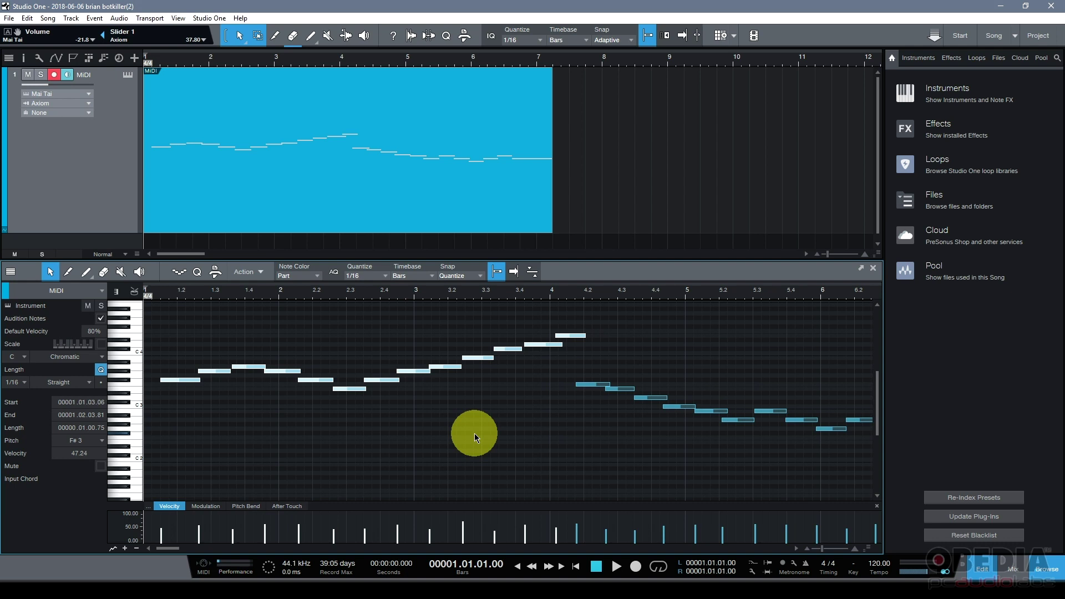
key("ctrl+z")
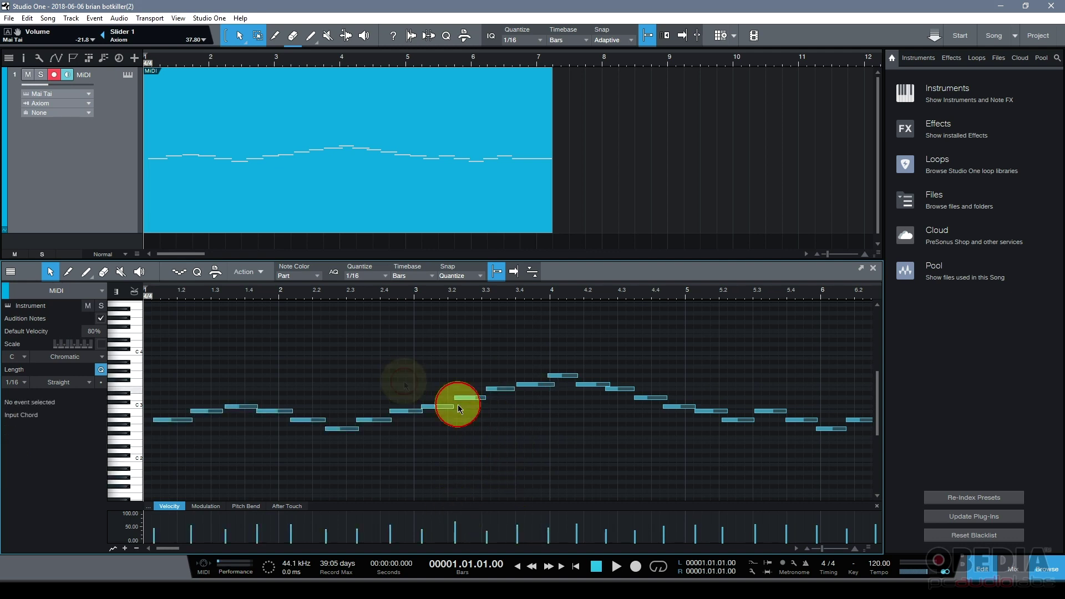
left_click_drag(601, 481, 145, 320)
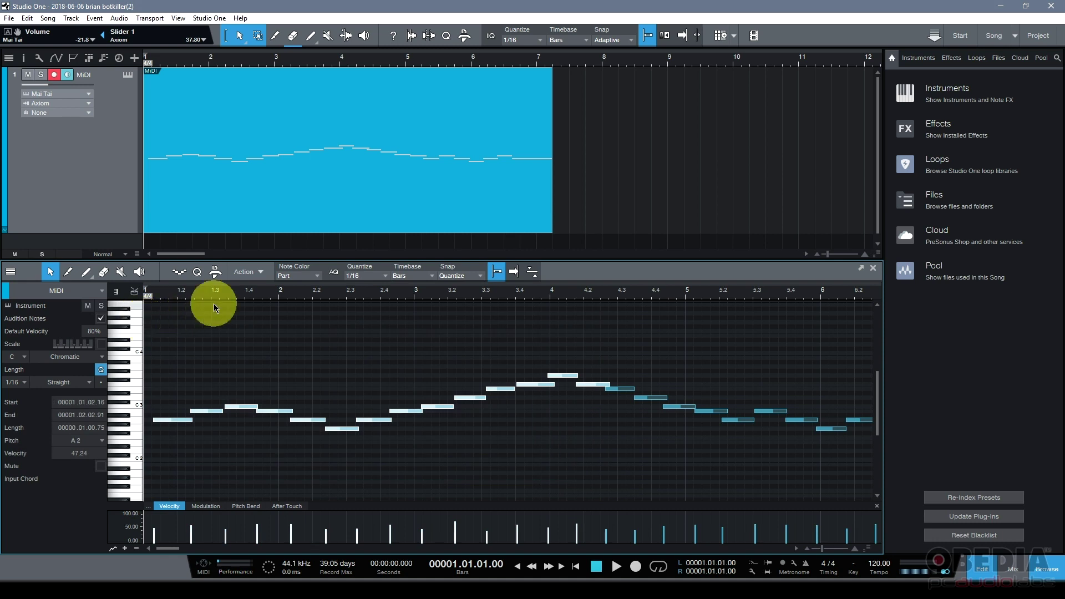
left_click(594, 428)
left_click_drag(634, 475, 167, 332)
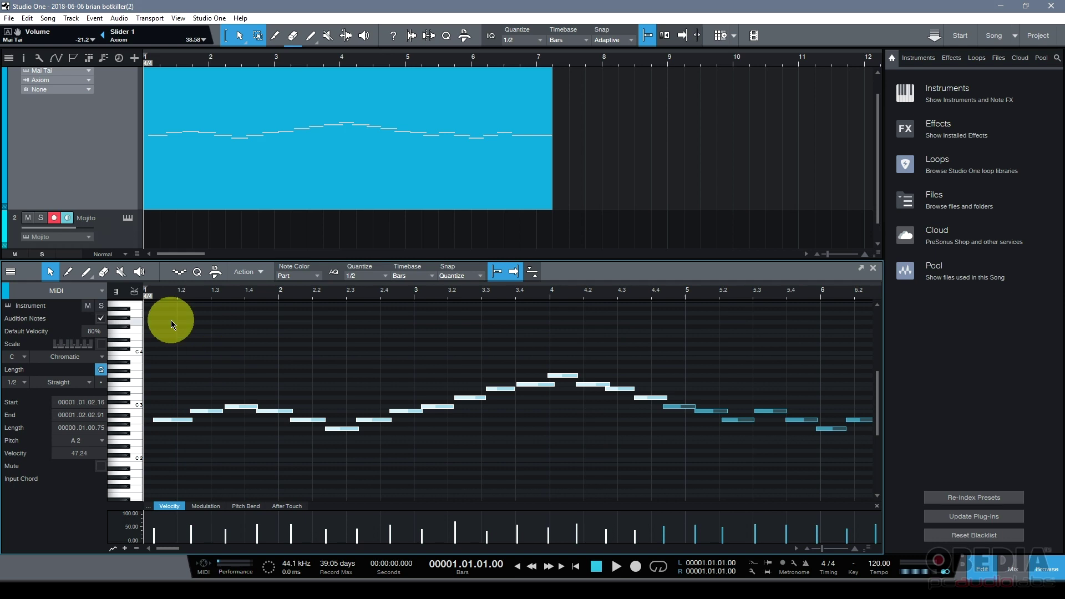
- Marquee-select the notes in bars 1–4 and open the quantize panel's list of grid values
left_click(590, 464)
left_click_drag(753, 476, 136, 318)
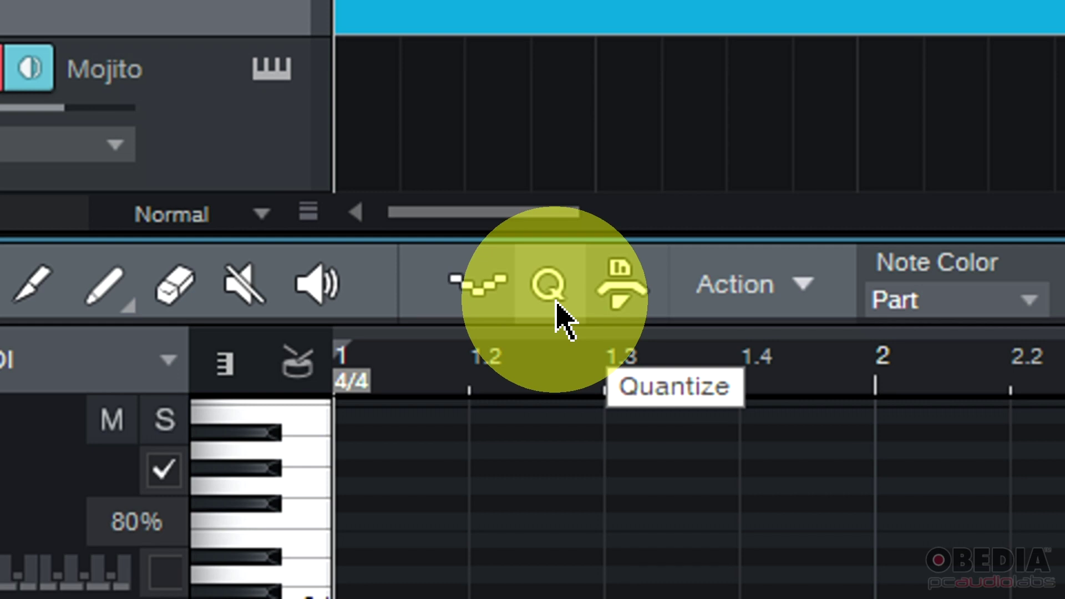
left_click(556, 307)
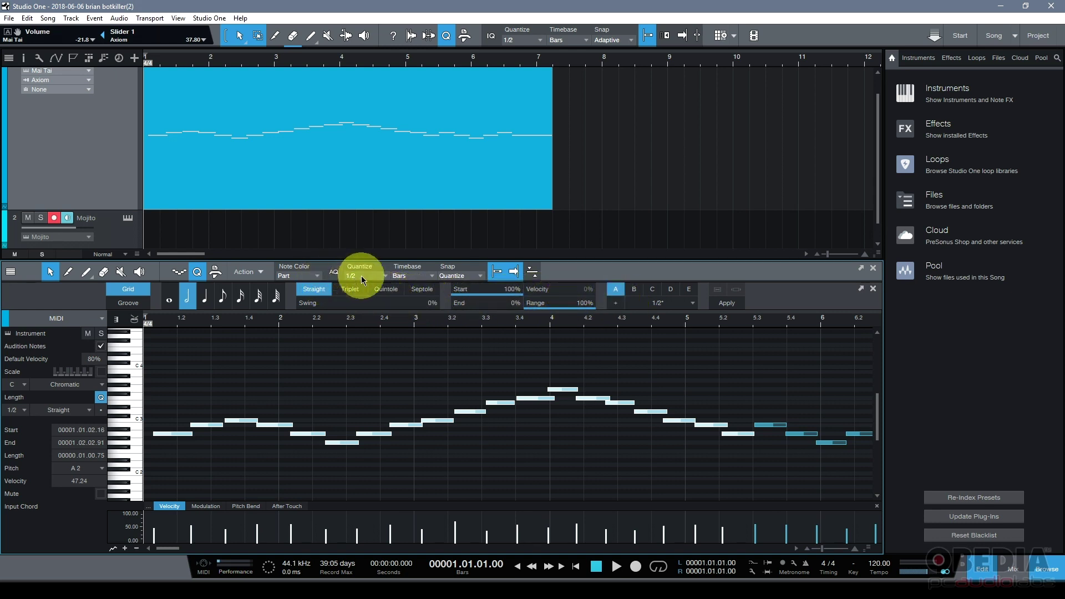
left_click(382, 280)
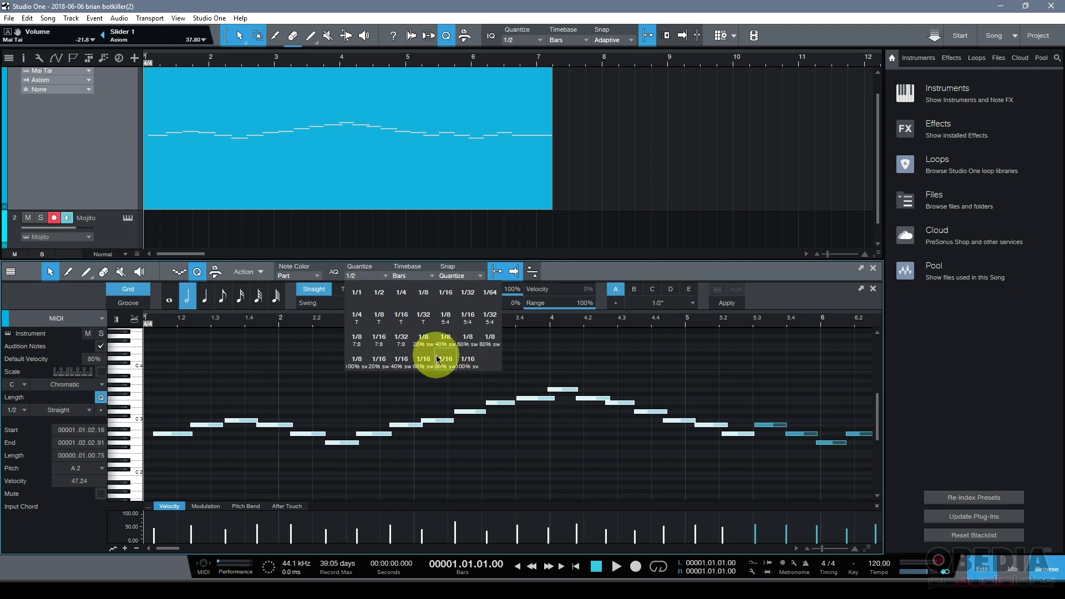
left_click(405, 303)
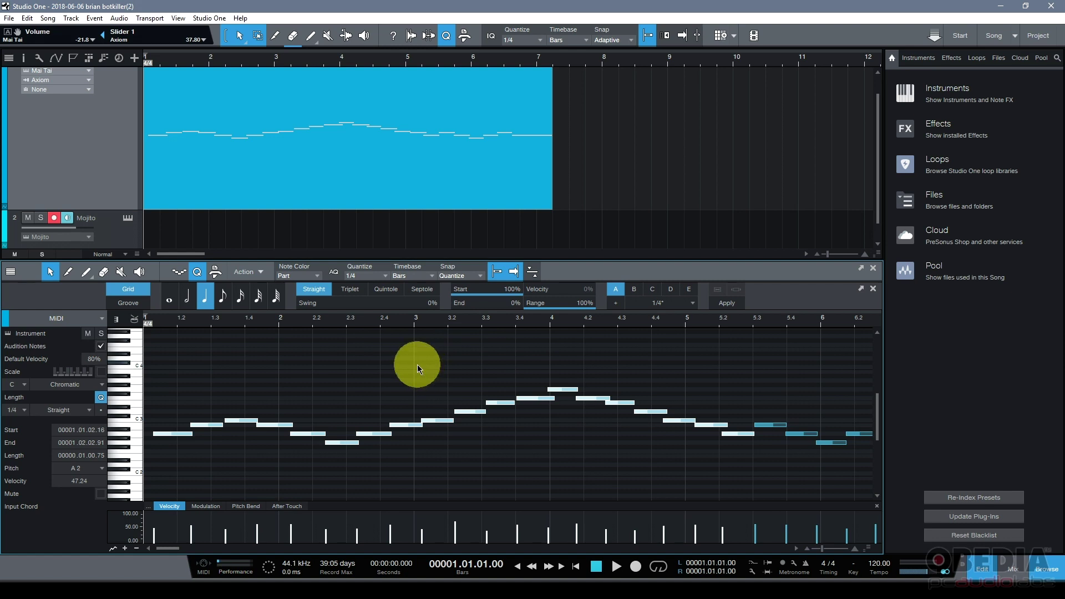
left_click(373, 278)
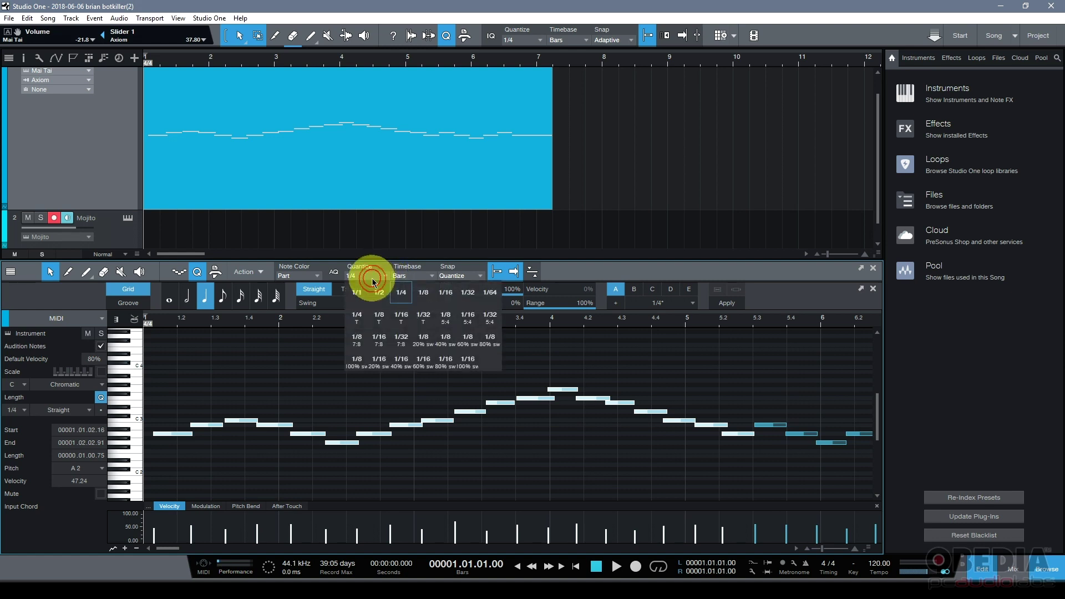
left_click(396, 298)
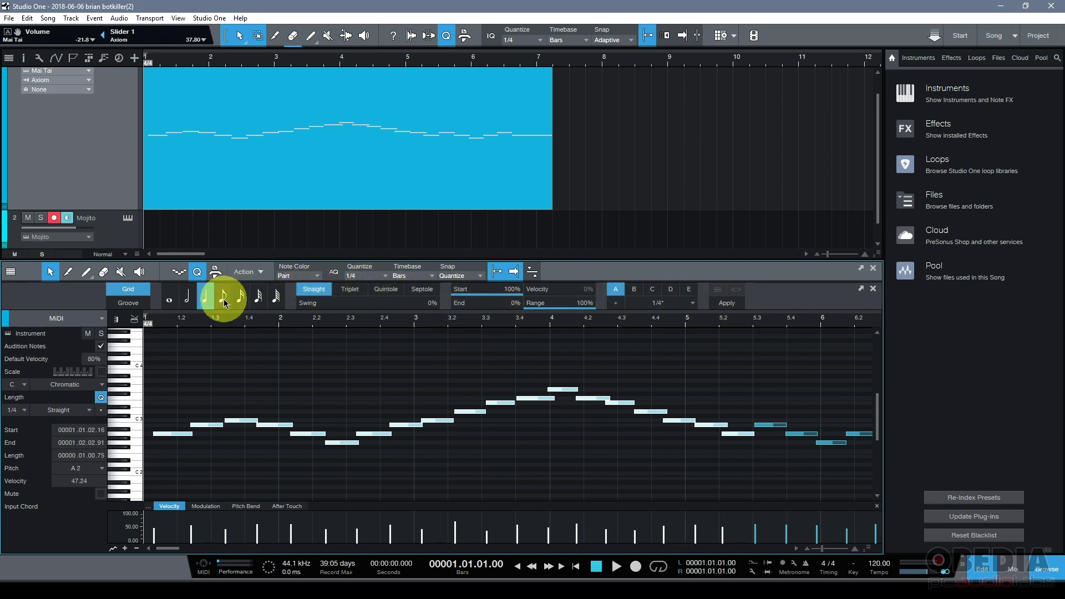
left_click(728, 304)
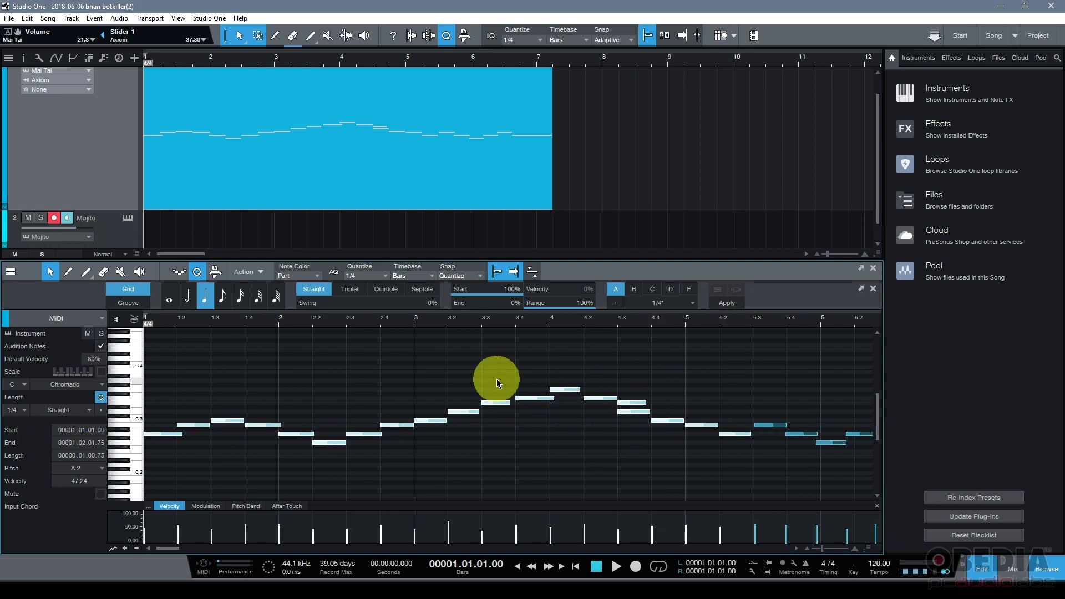
left_click(278, 300)
left_click(728, 305)
left_click(524, 426)
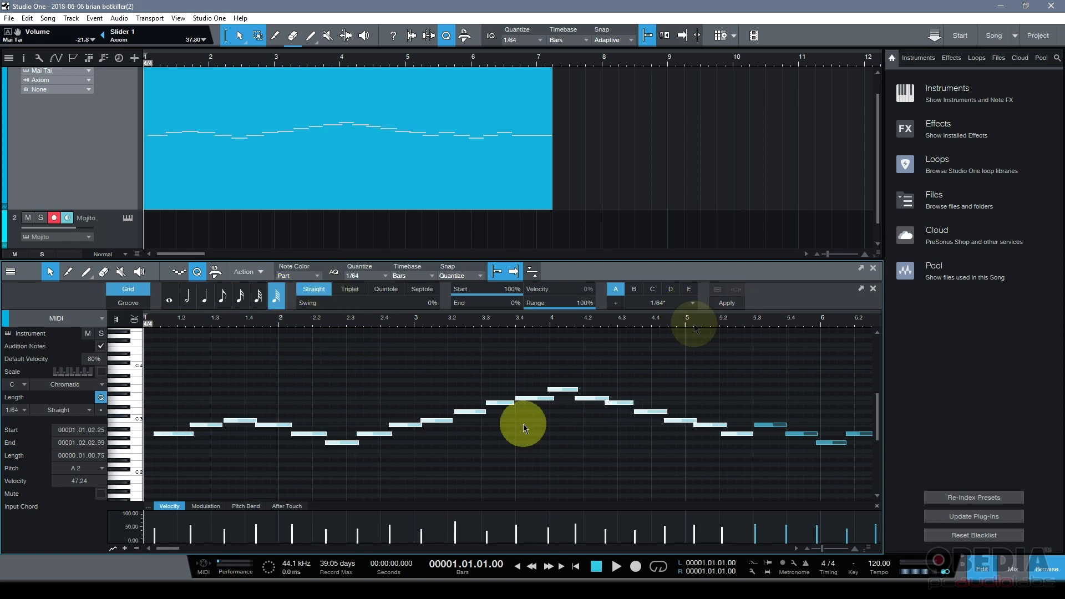
left_click(258, 296)
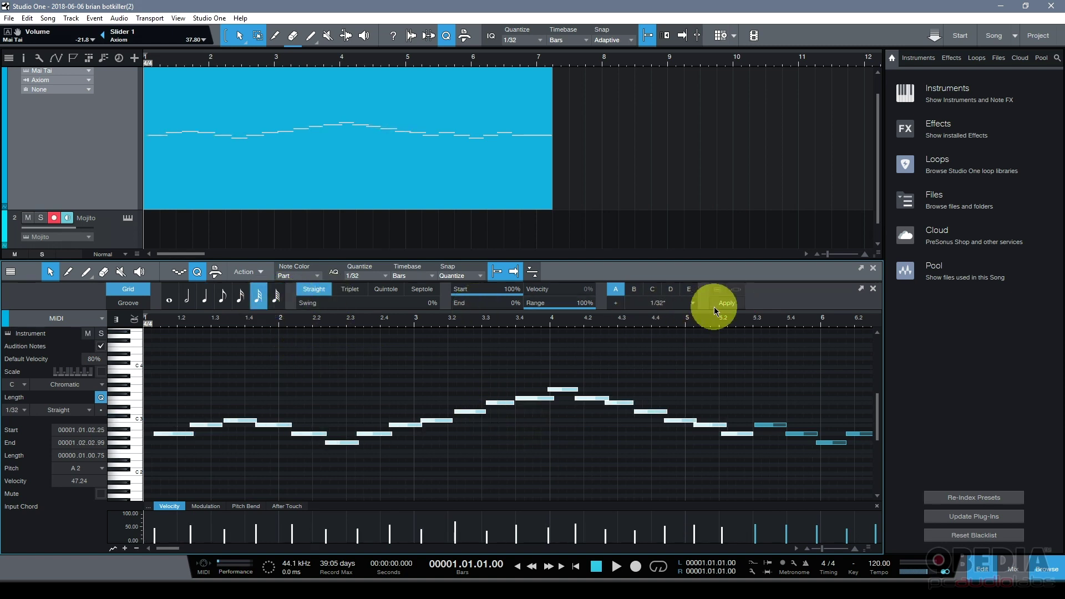
left_click(721, 304)
left_click(240, 297)
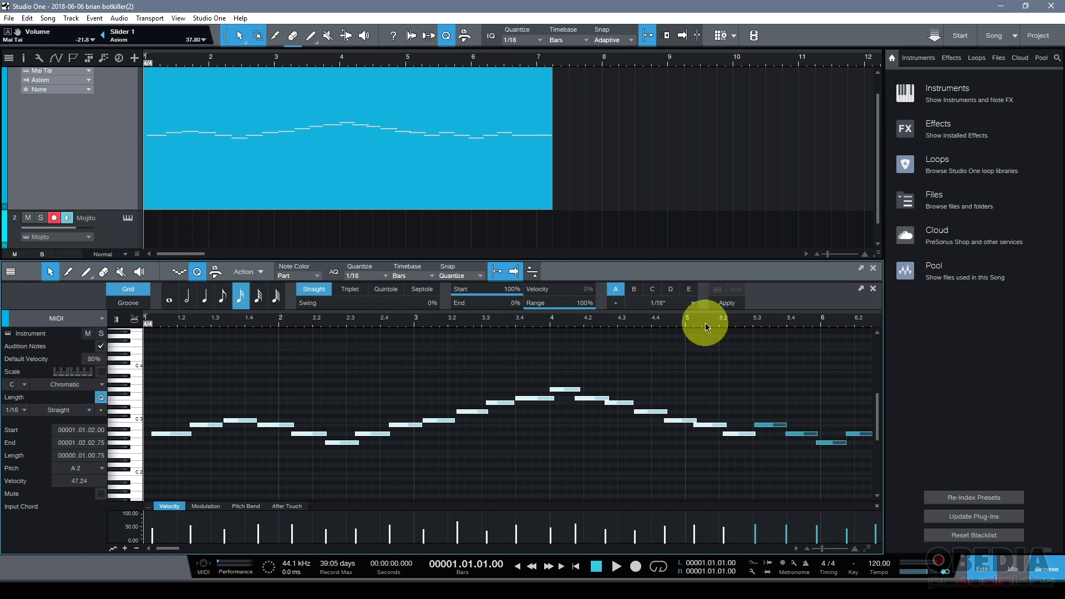
left_click(726, 303)
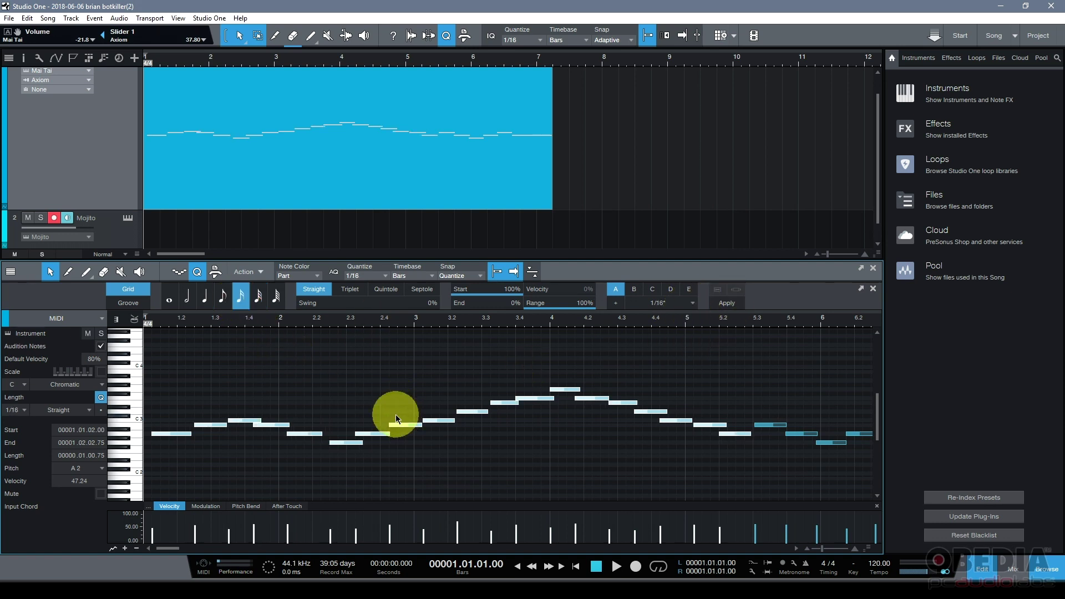
left_click(327, 397)
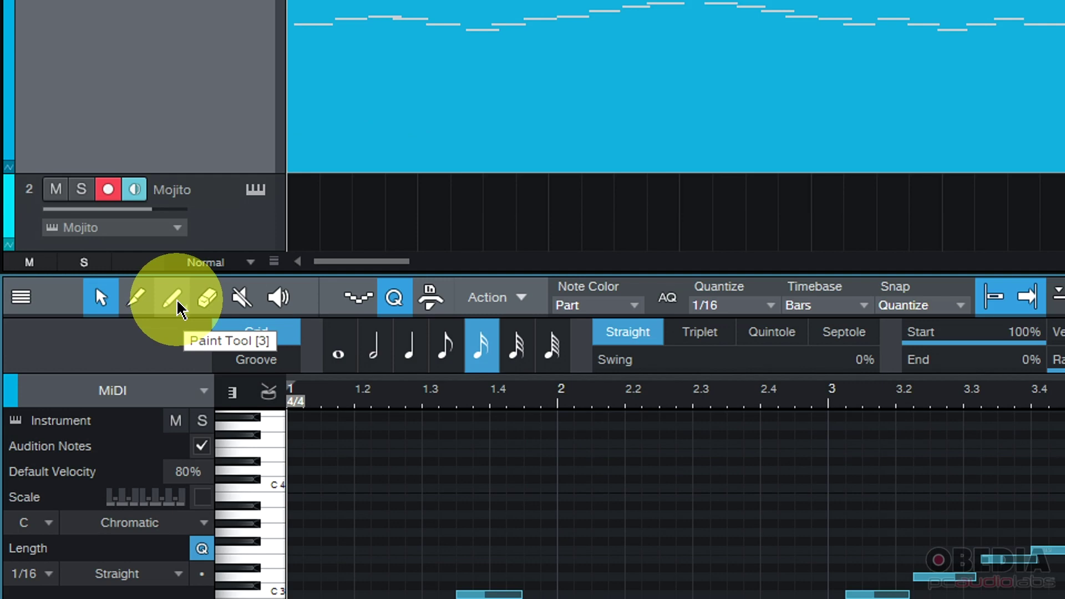
- Paint a row of short notes above the melody with the Paint tool
left_click(177, 303)
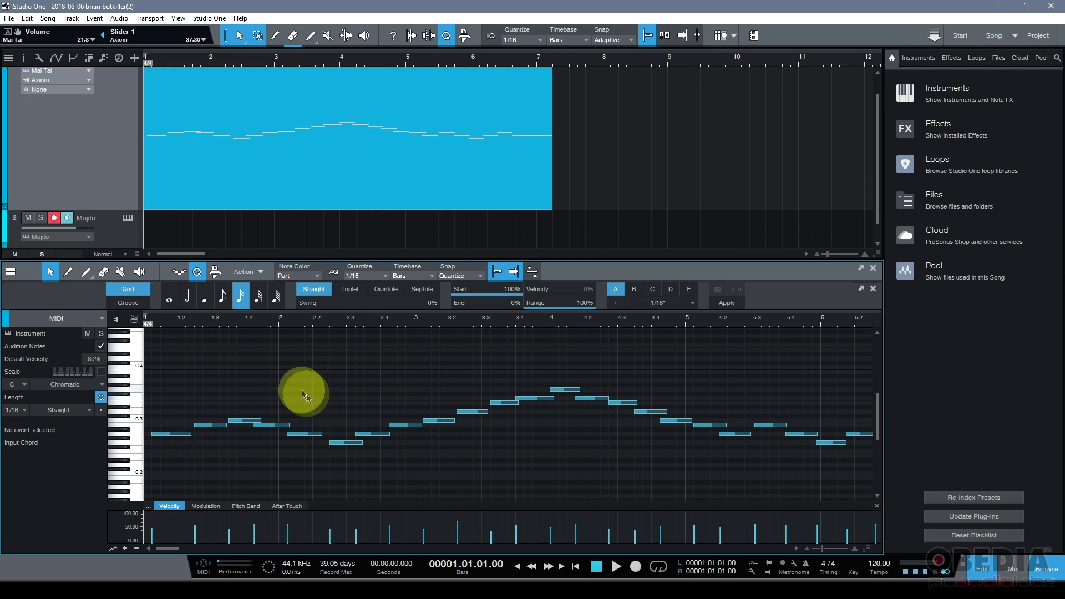
left_click(85, 272)
mouse_move(327, 390)
left_mouse_down()
mouse_move(412, 366)
mouse_move(442, 387)
mouse_move(563, 356)
mouse_move(643, 378)
mouse_move(752, 367)
mouse_move(797, 392)
mouse_move(825, 389)
left_mouse_up()
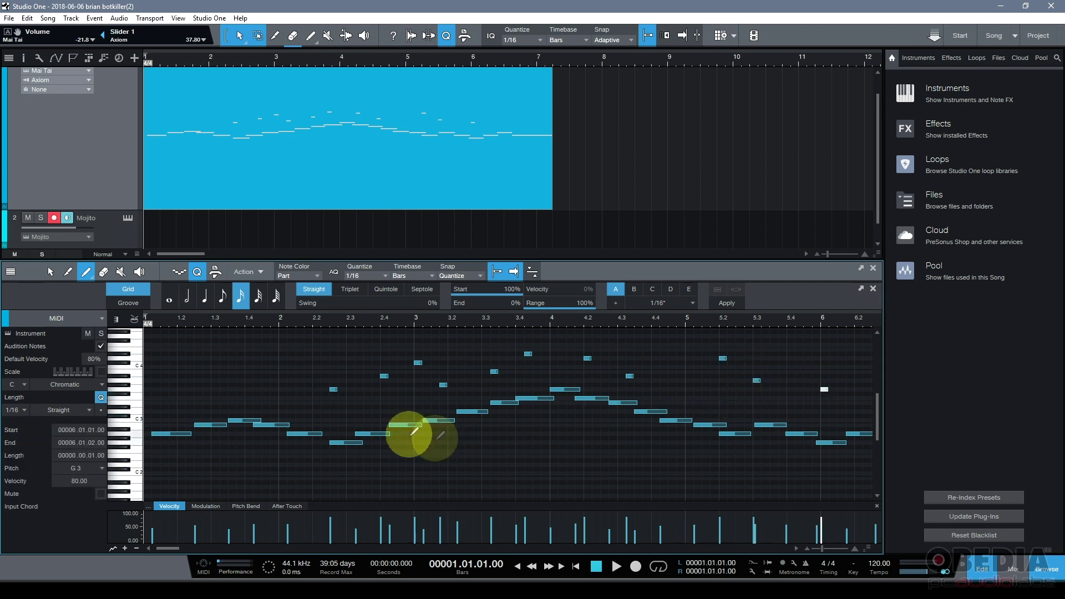
- Stretch two painted notes to span 1.3.2 to 3.4.3 and raise them three semitones to A#3
left_click(51, 271)
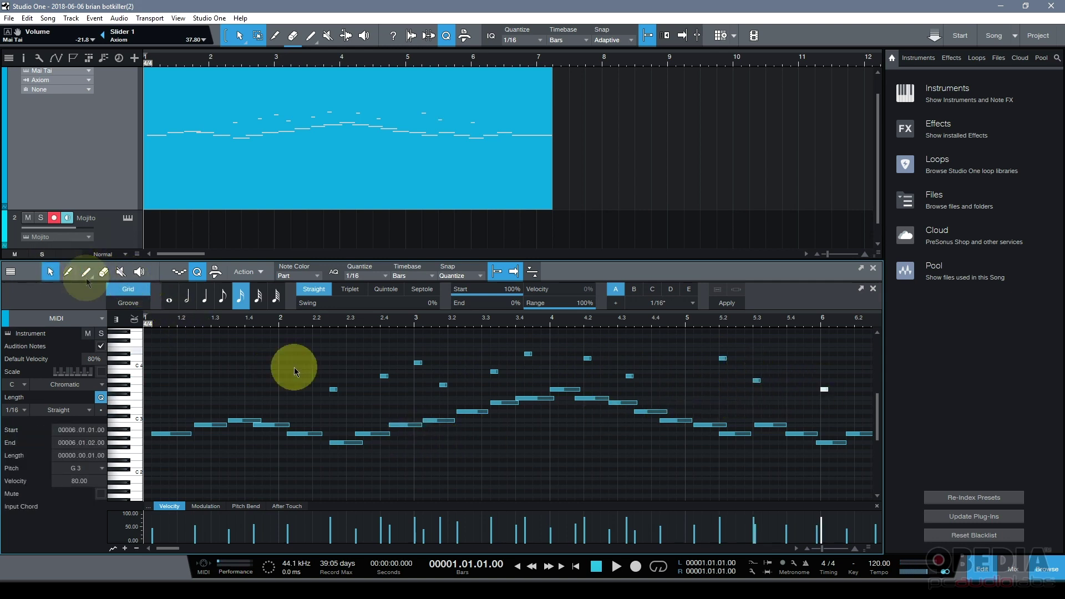
left_click_drag(279, 361, 393, 414)
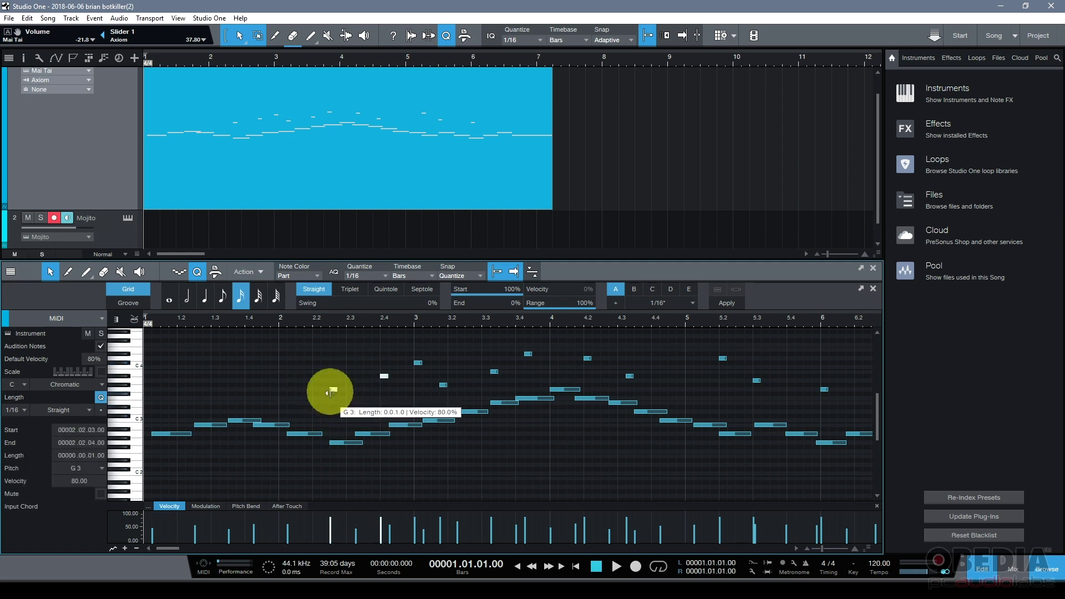
left_click_drag(330, 393, 218, 396)
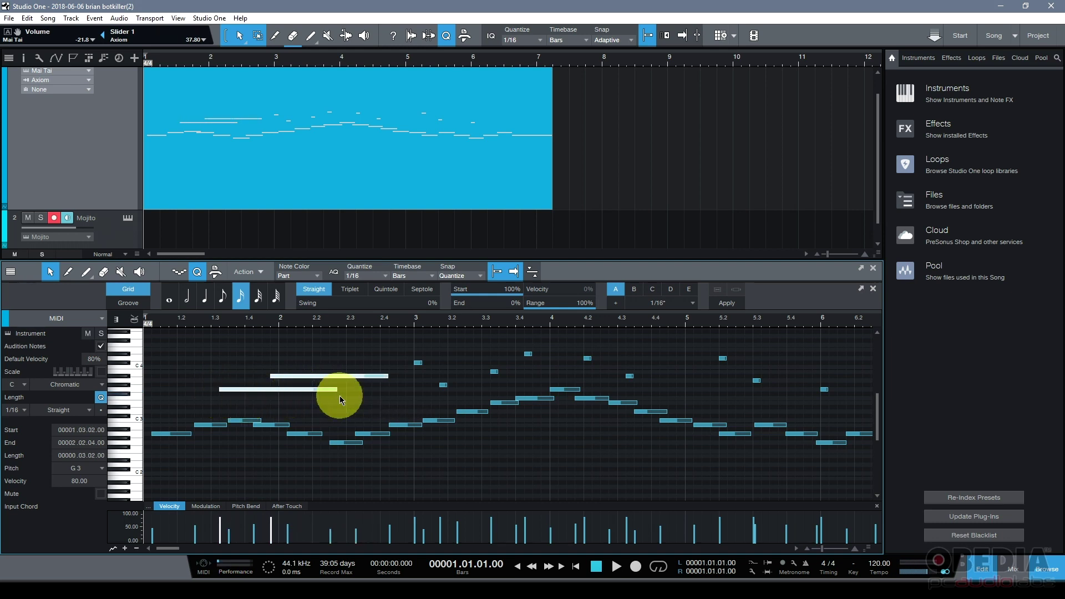
left_click_drag(338, 392, 531, 390)
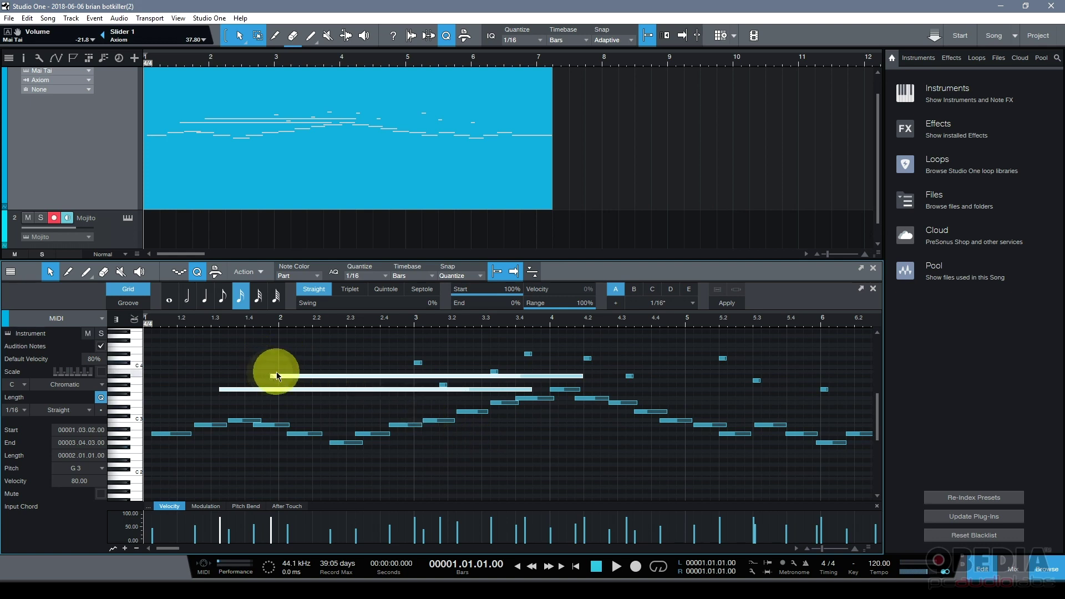
left_click_drag(280, 378, 278, 365)
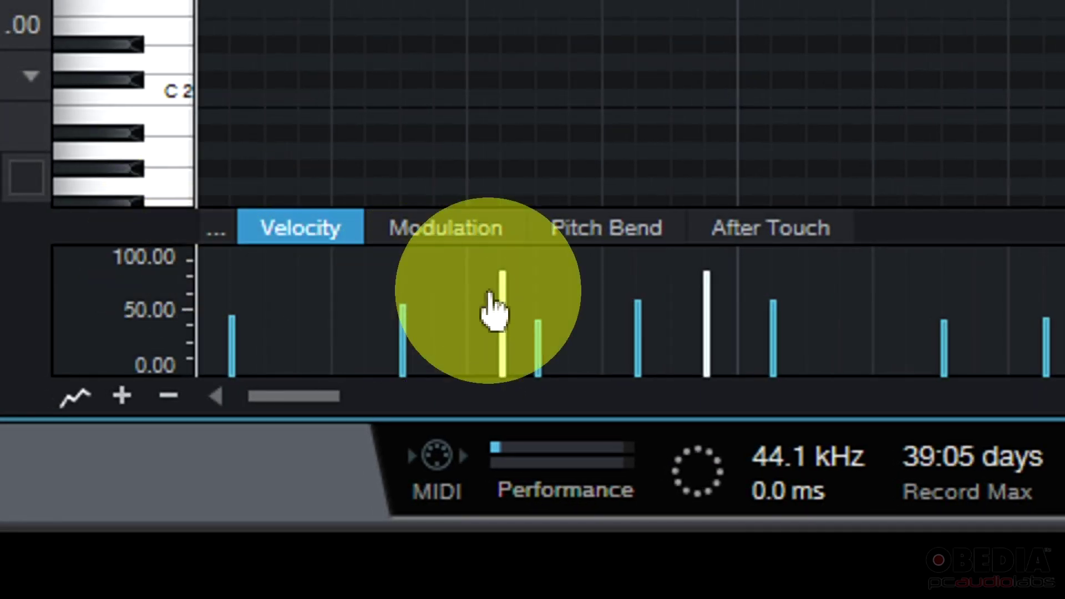
- Deselect the two long notes and select only the long A#3 note
mouse_move(519, 303)
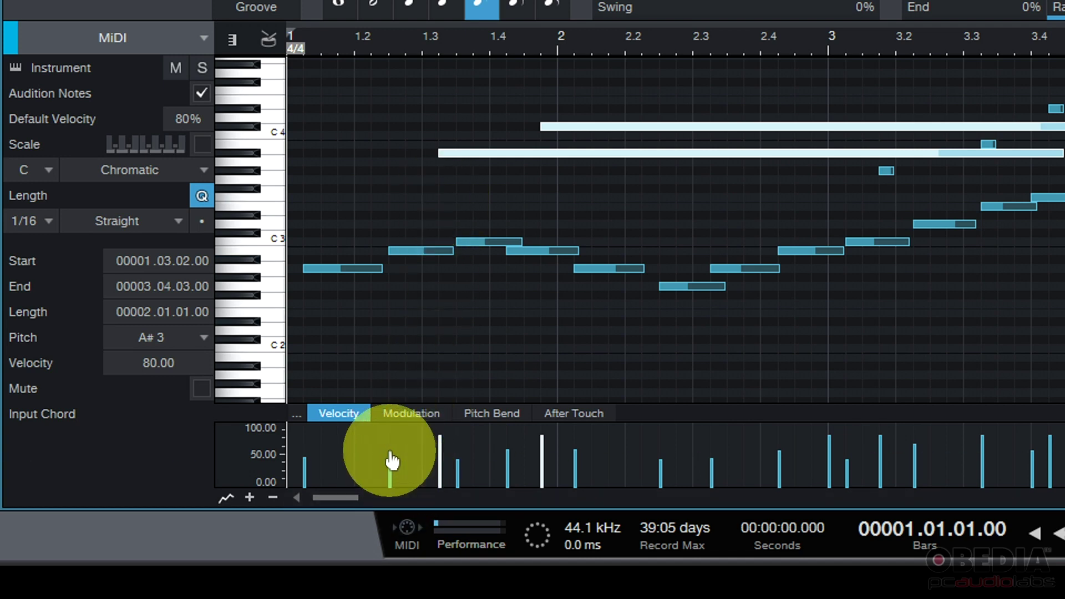
mouse_move(392, 460)
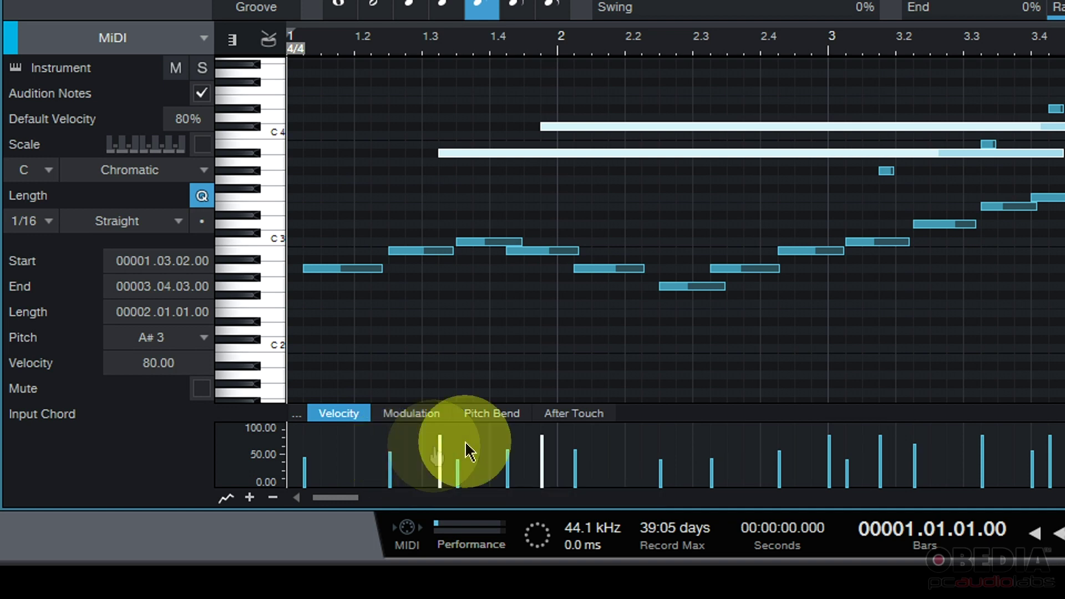
mouse_move(441, 447)
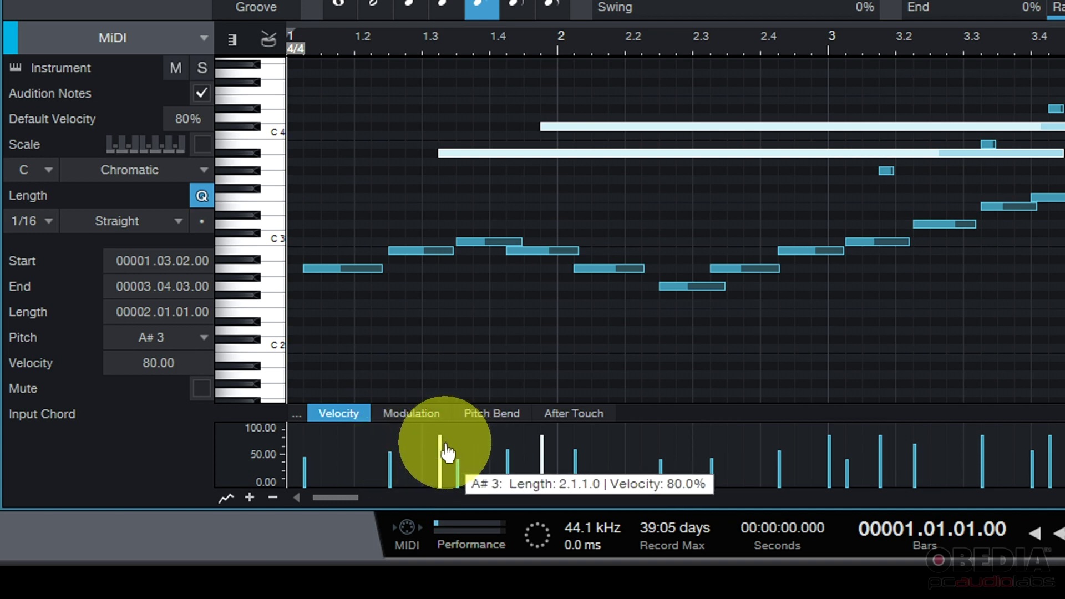
mouse_move(537, 455)
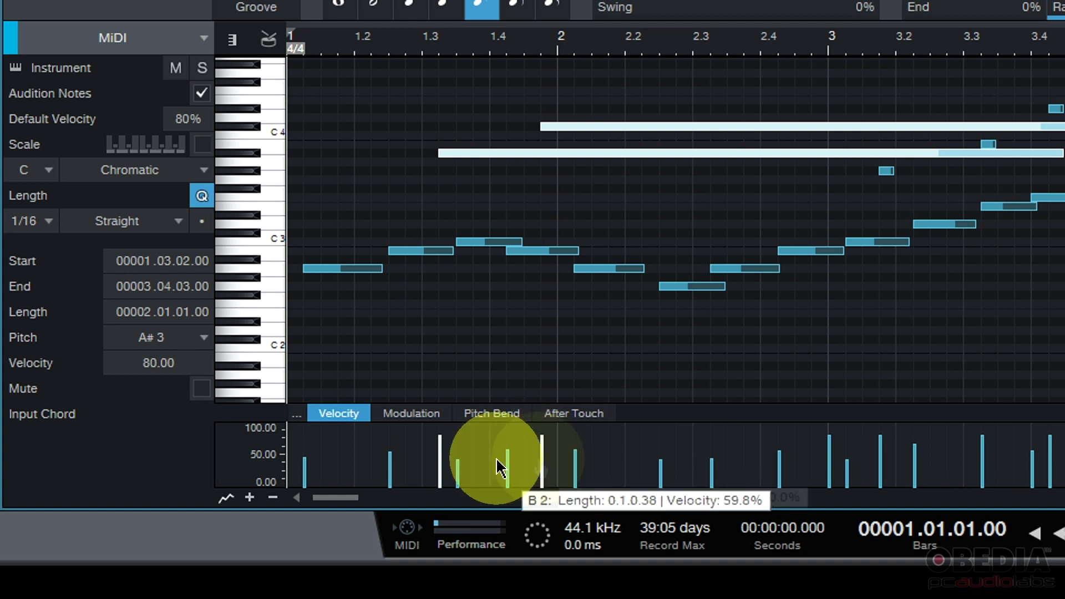
left_click(528, 222)
left_click(538, 151)
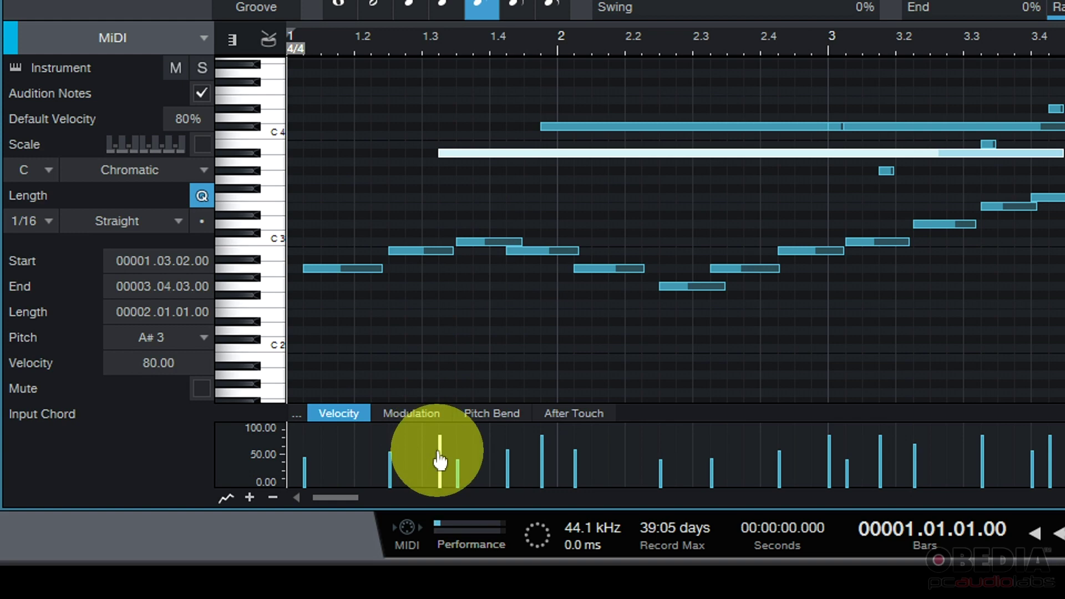
- Lower the A#3 note's velocity from 80% to about 73% in the Velocity lane
mouse_move(441, 451)
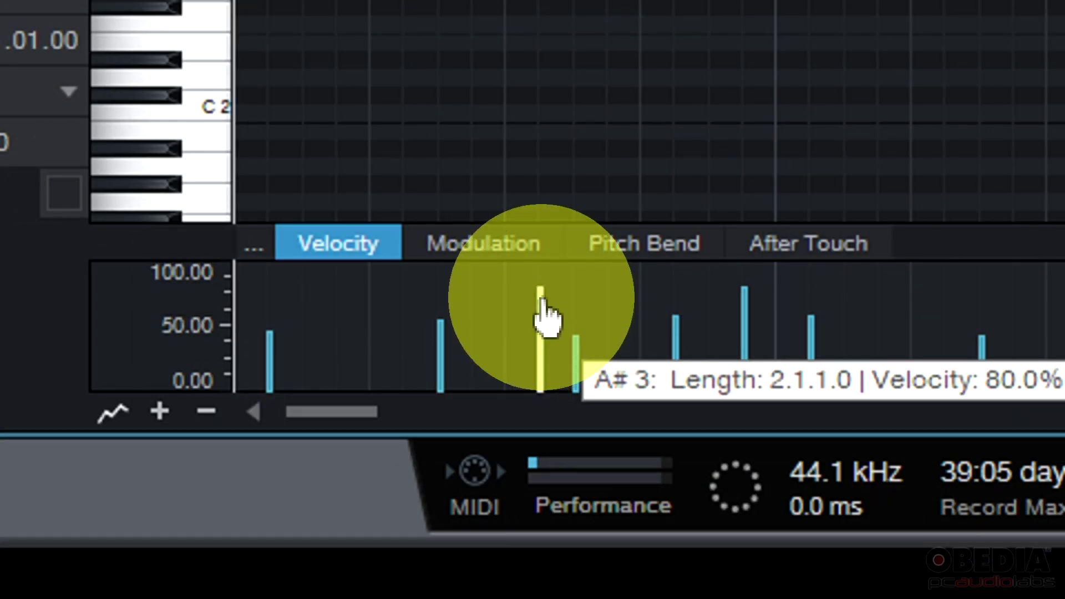
left_click_drag(541, 299, 543, 362)
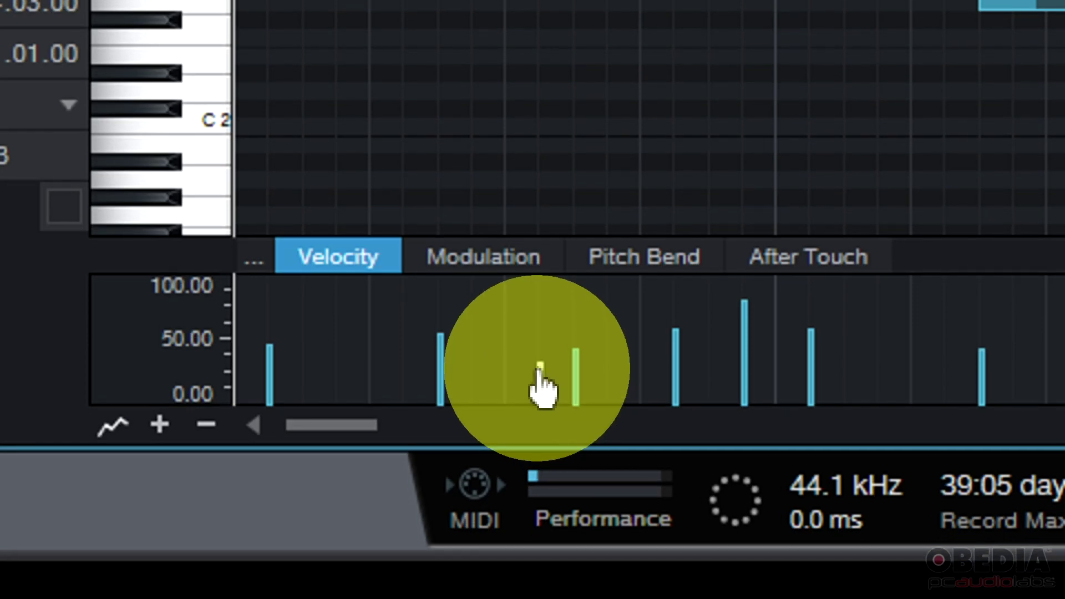
mouse_move(540, 370)
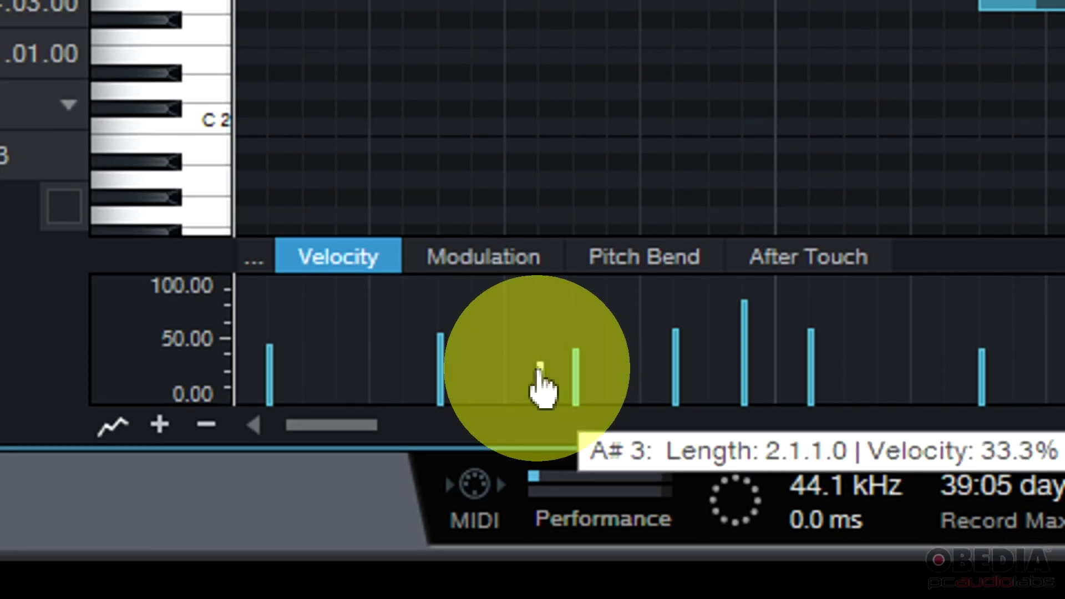
left_click_drag(539, 371, 538, 291)
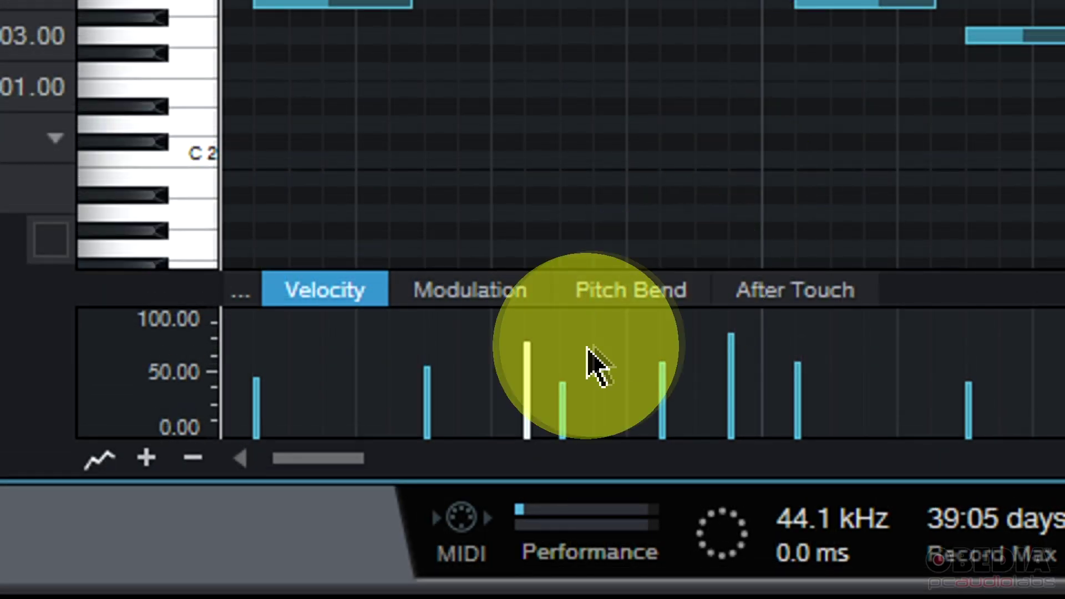
mouse_move(541, 378)
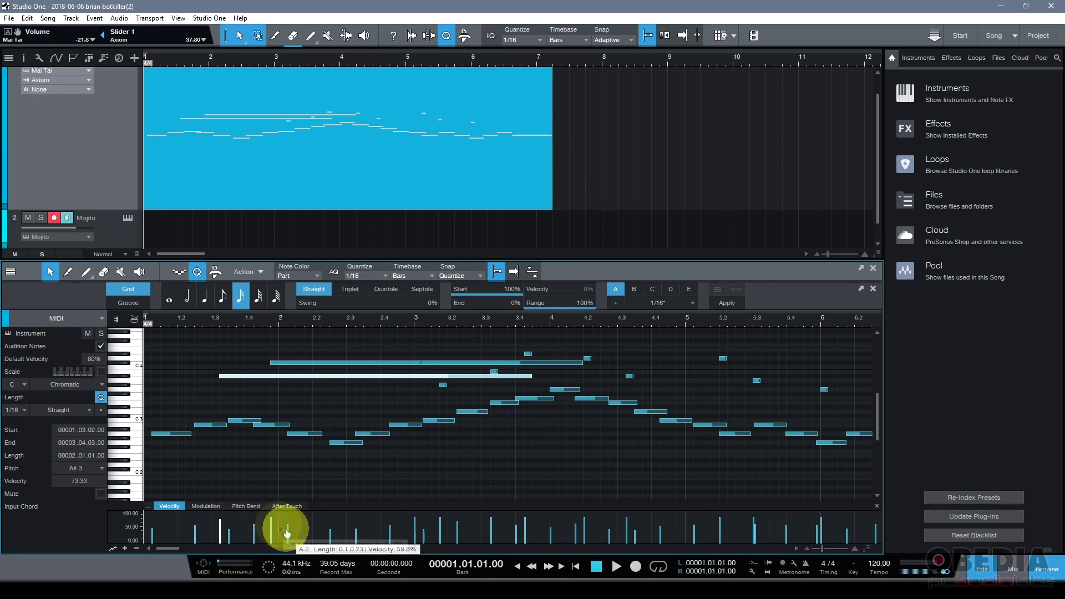
mouse_move(256, 533)
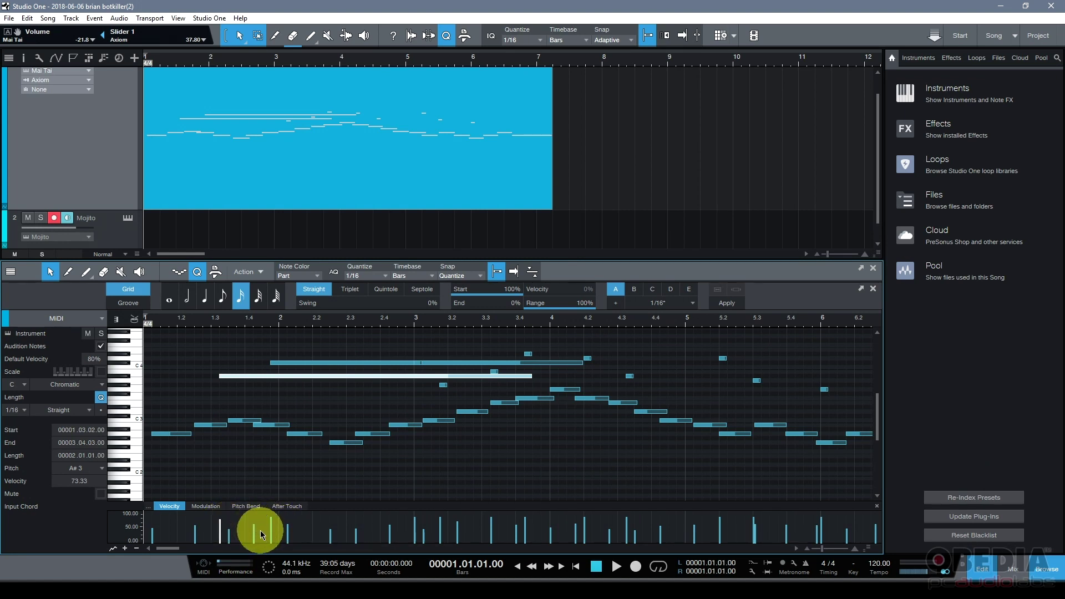
mouse_move(218, 523)
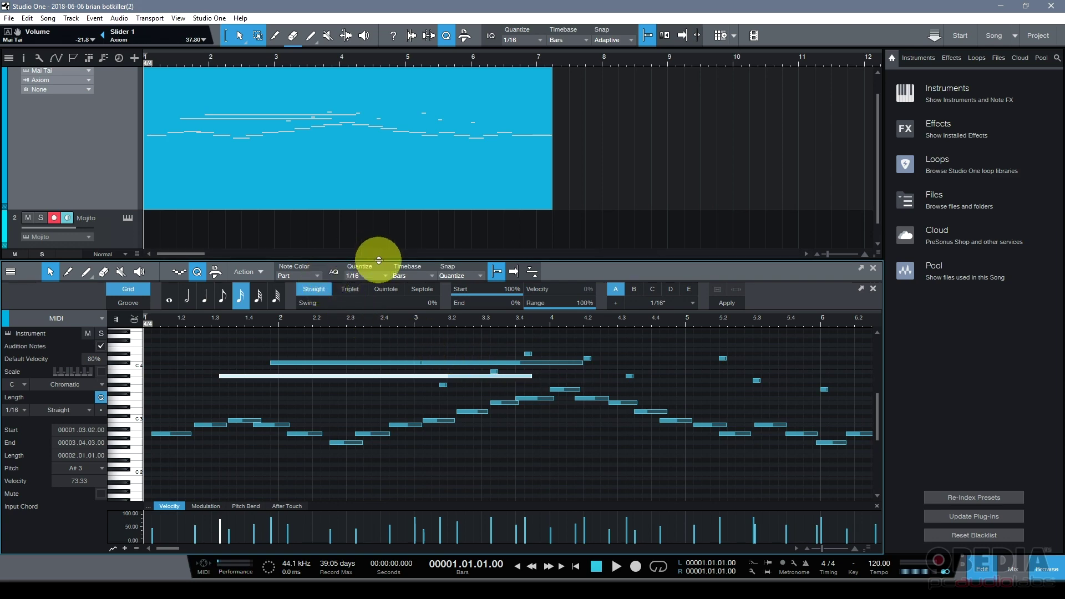
- Move the arrangement/editor divider down so both tracks show fully above a smaller Music Editor
left_click_drag(380, 257, 392, 362)
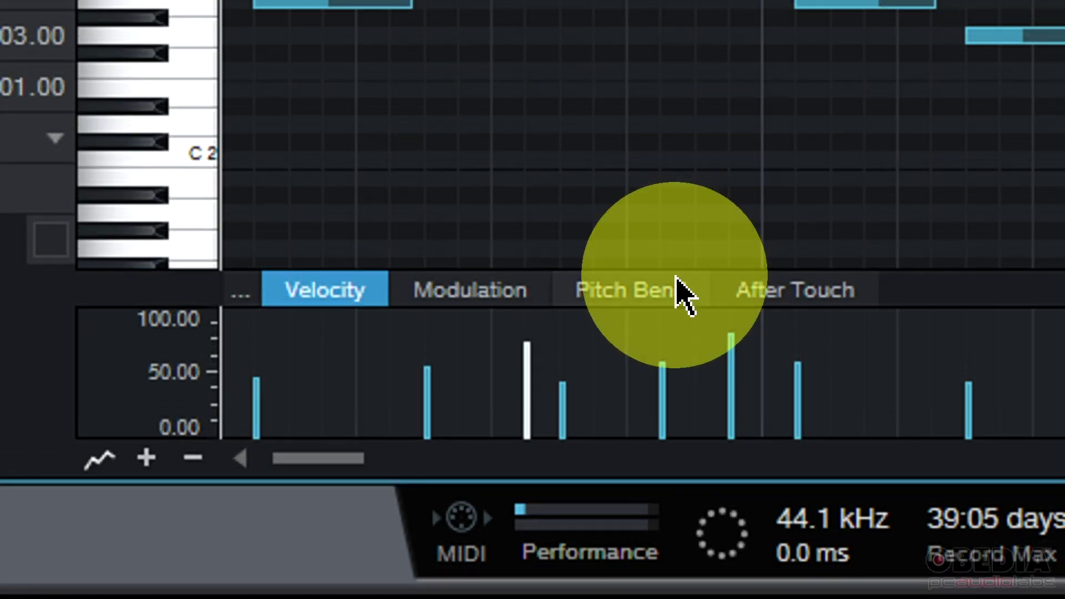
mouse_move(542, 377)
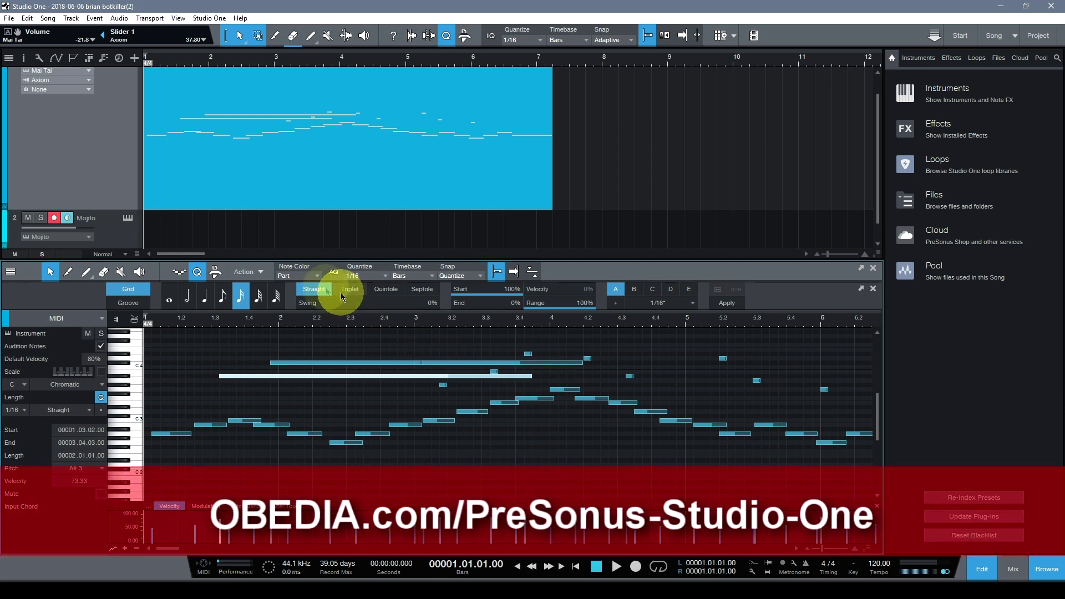
left_click_drag(375, 260, 379, 361)
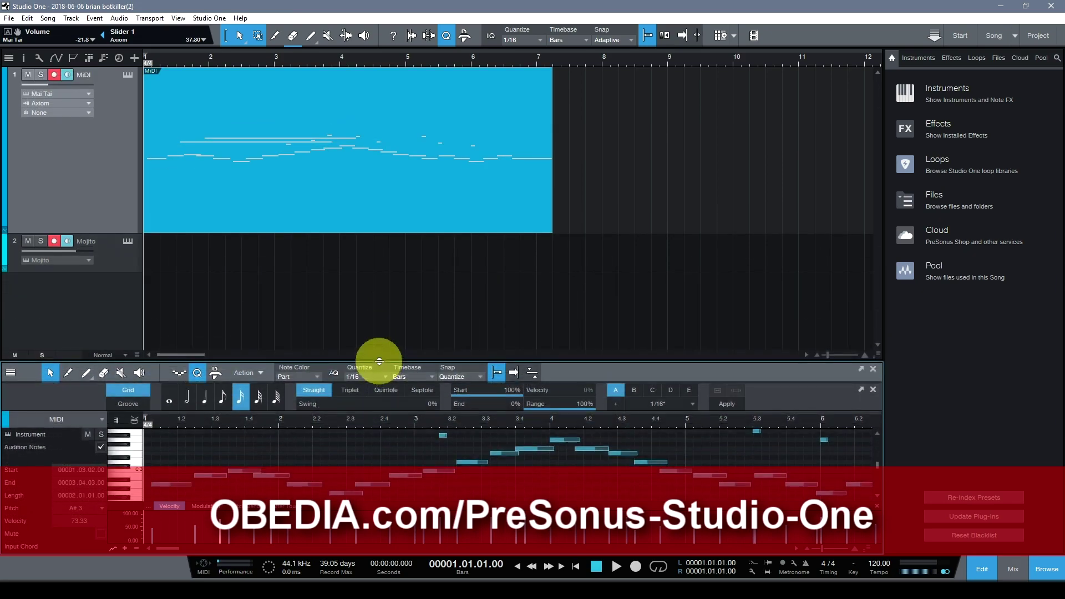